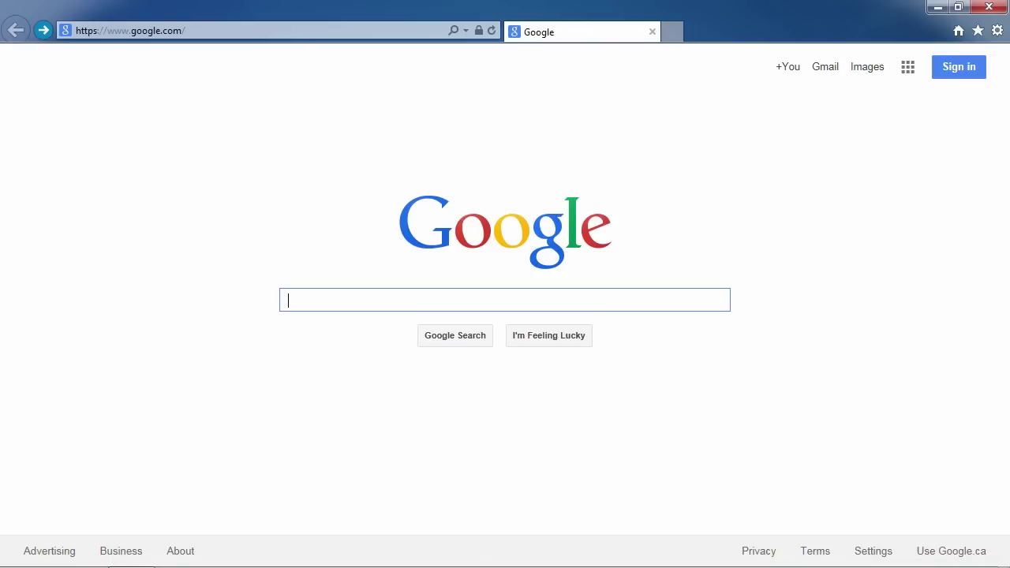
# Open the web page recovering-deleted-files.net/android-data-recovery.
pyautogui.click(203, 31)
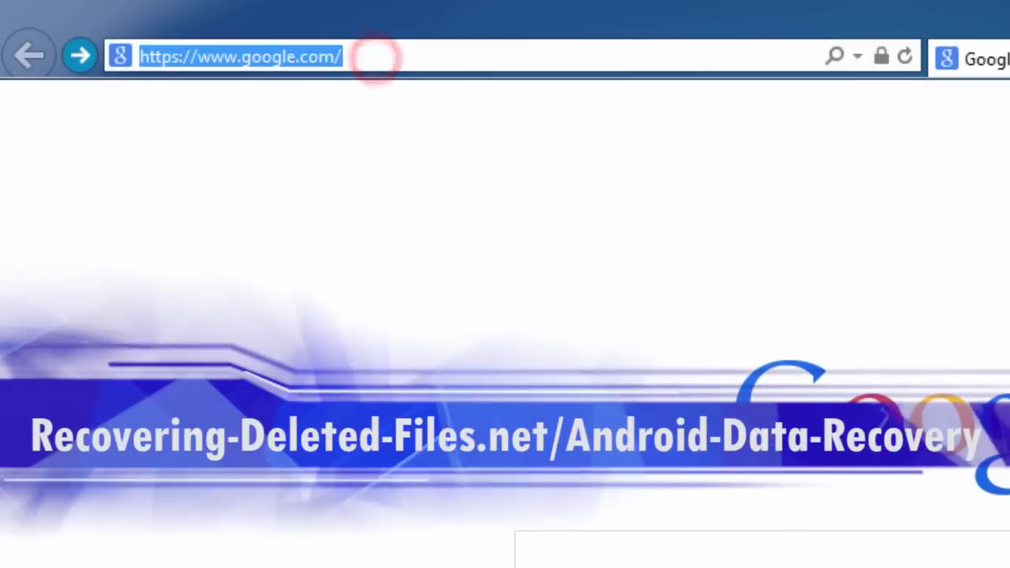
pyautogui.write('recovering-deleted-files.net/')
pyautogui.press('Down')
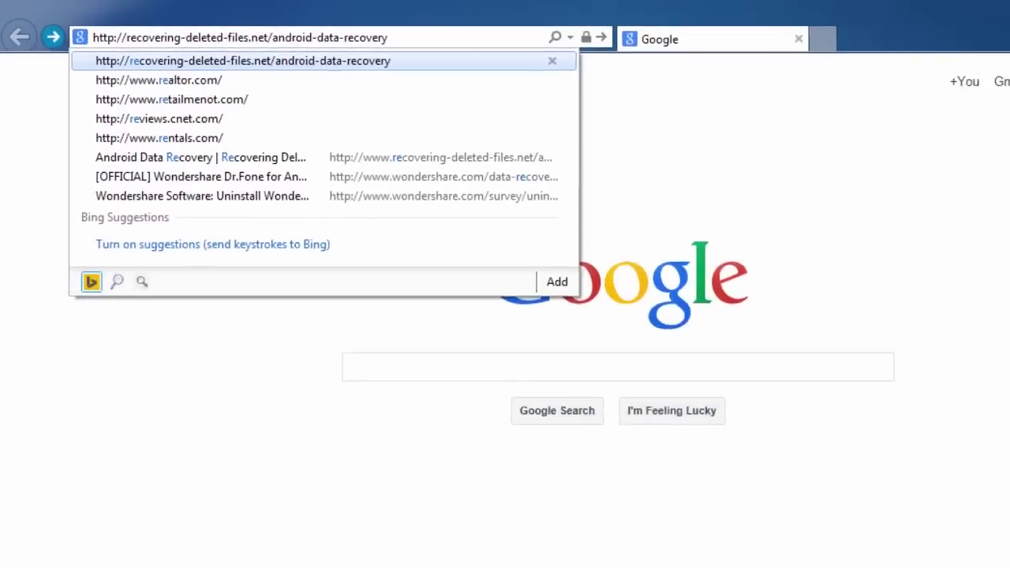
pyautogui.press('Return')
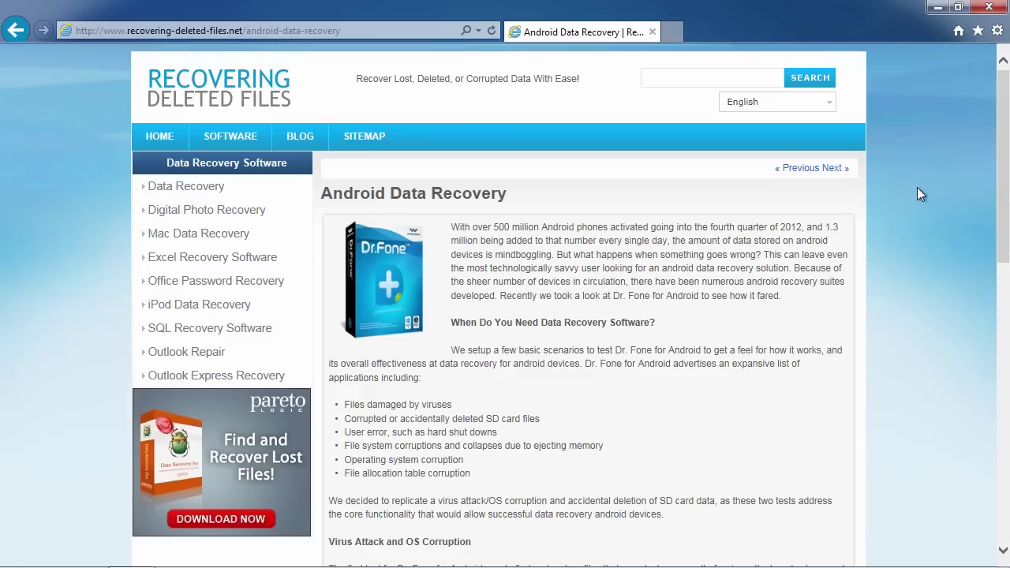
# Follow the download link on the Android Data Recovery page and request the free Windows trial of Dr.Fone for Android.
pyautogui.moveTo(1002, 178); pyautogui.dragTo(1003, 362)
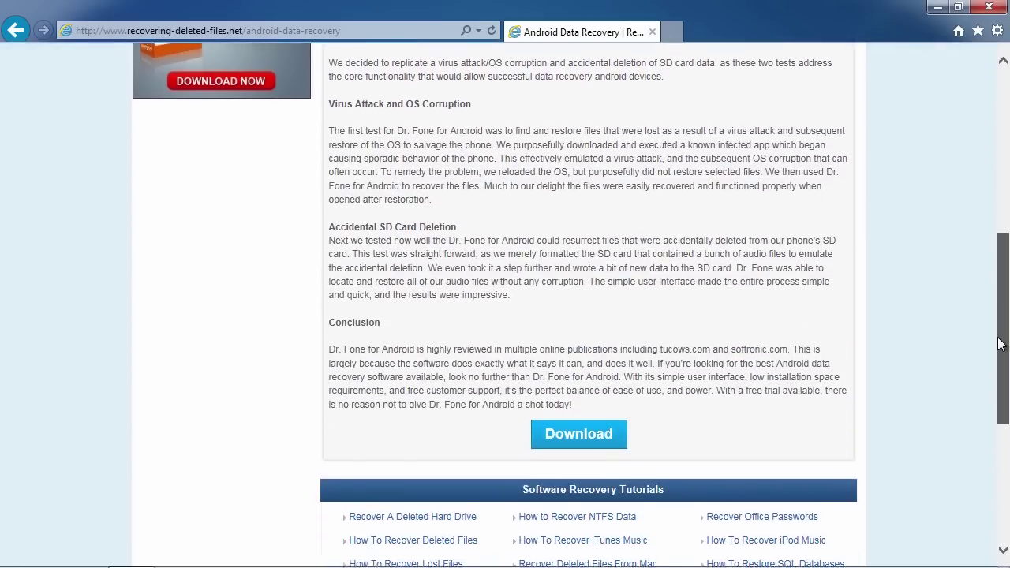
pyautogui.click(591, 431)
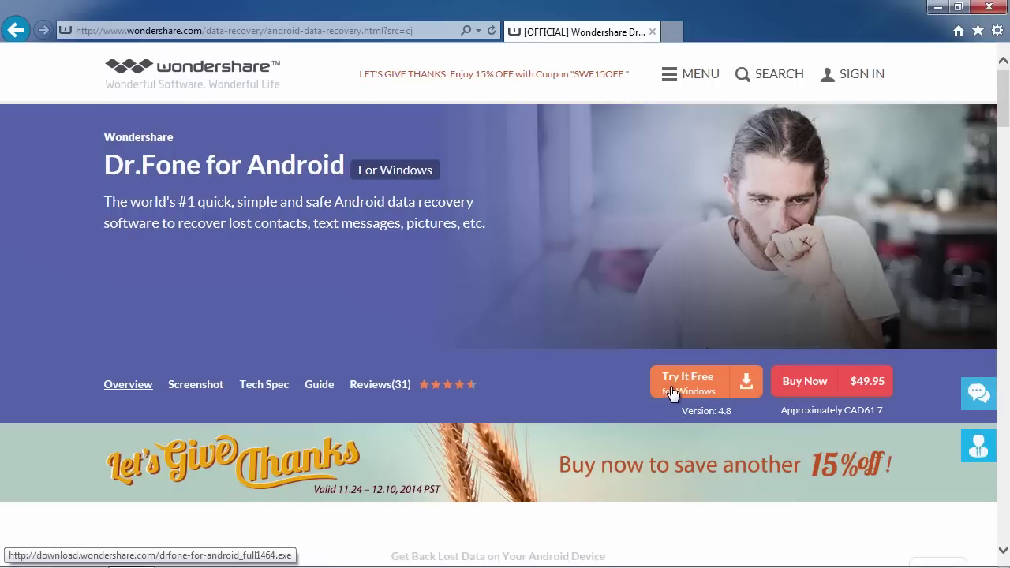
pyautogui.click(691, 385)
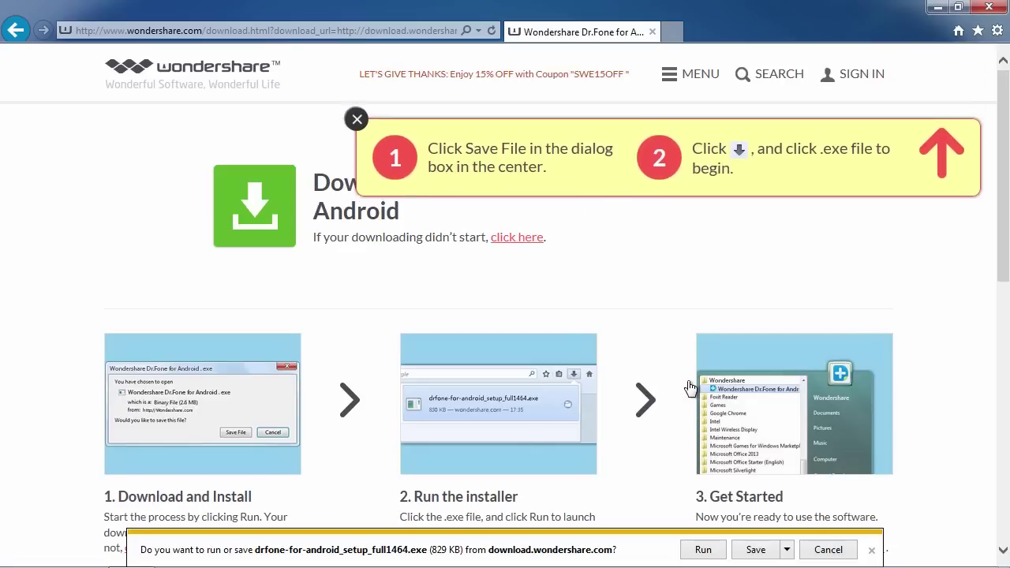
# Save the installer drfone-for-android_setup_full1464.exe under its suggested name, with Desktop as the location.
pyautogui.click(787, 550)
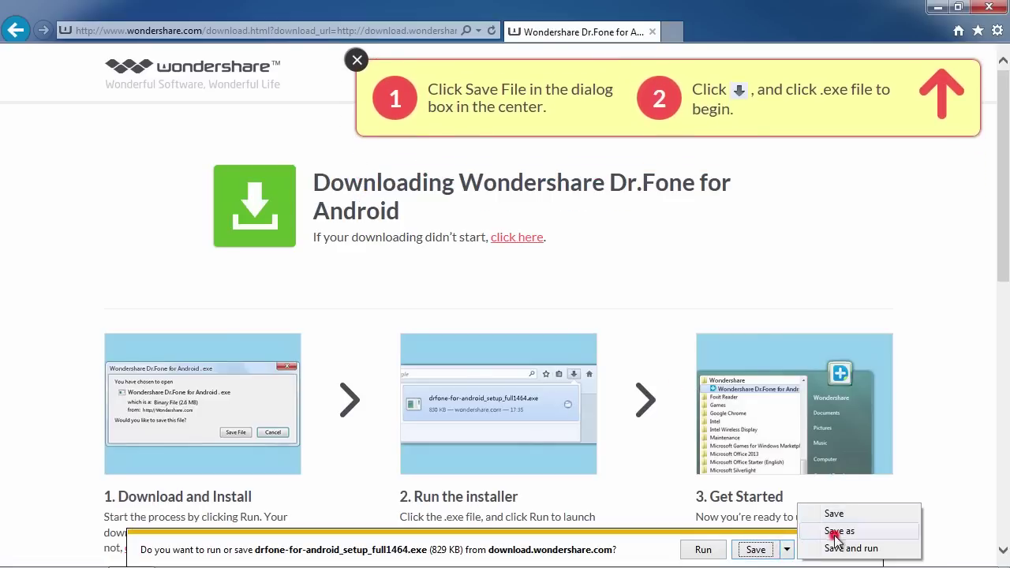
pyautogui.click(839, 531)
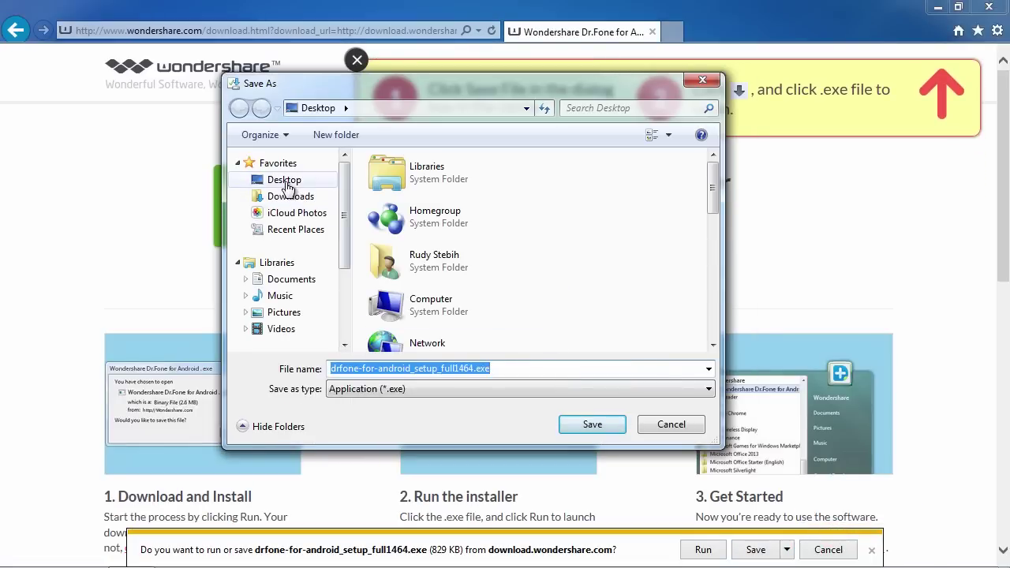
pyautogui.click(287, 183)
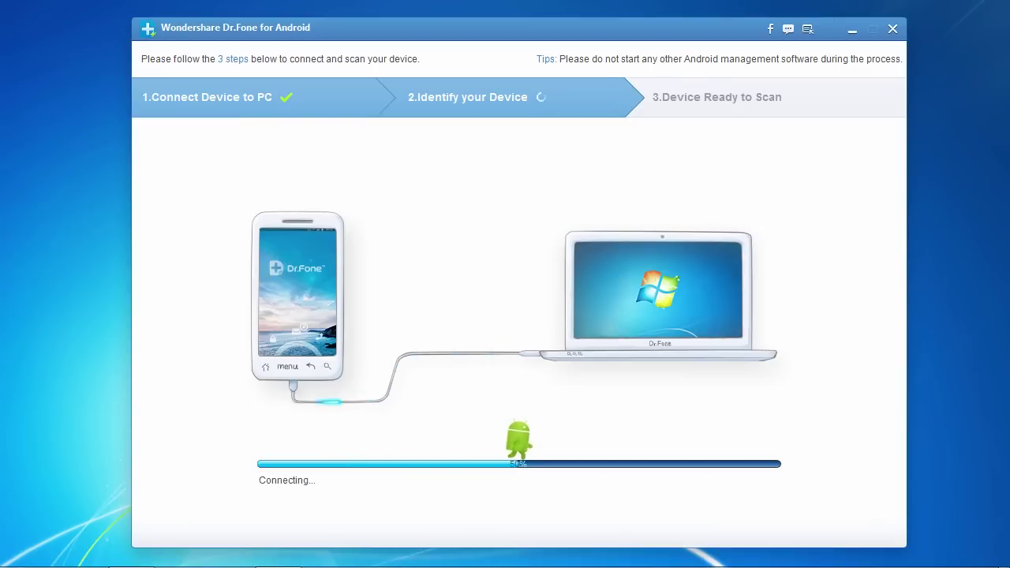
# Continue with the connected LG P500H to the selection of file types to recover.
pyautogui.click(824, 491)
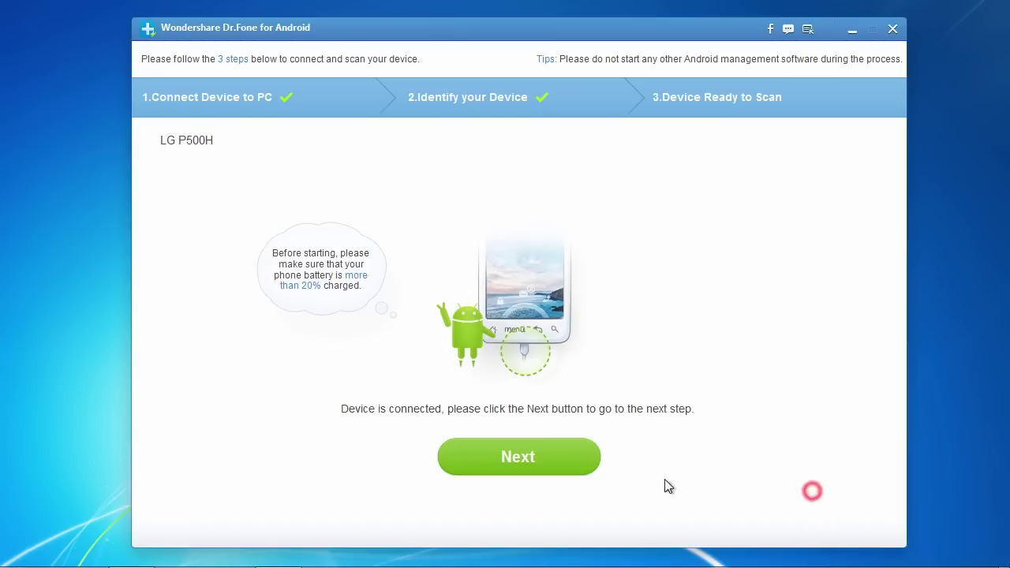
pyautogui.click(543, 459)
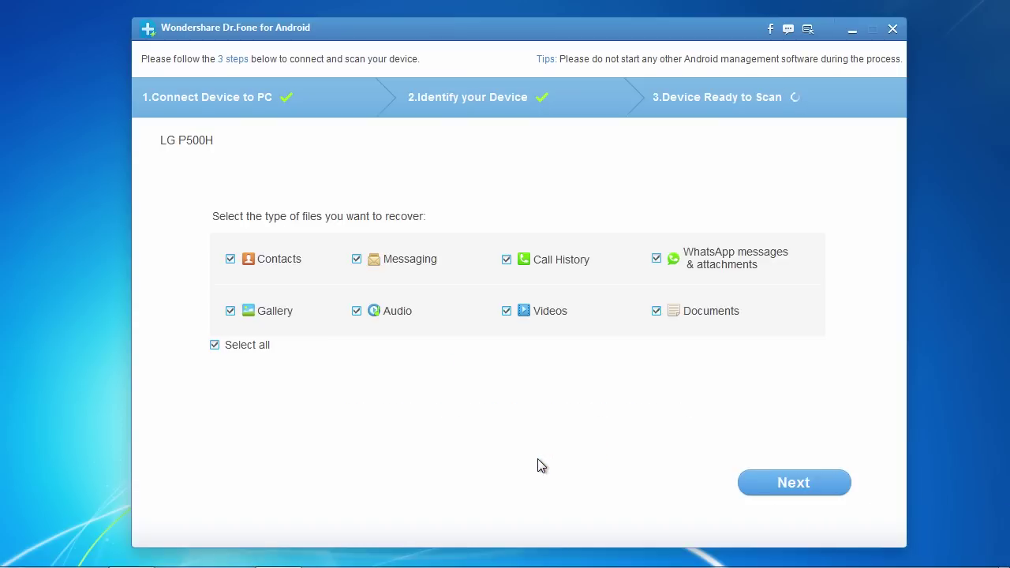
# Try excluding Contacts, Messaging and Call History from the file types, and restore the full selection.
pyautogui.click(229, 262)
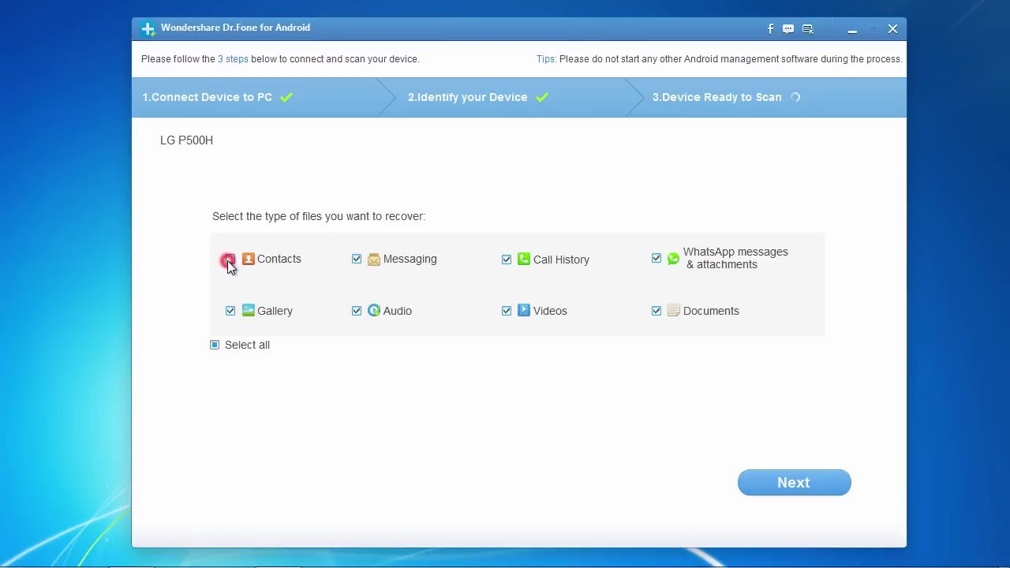
pyautogui.click(356, 260)
pyautogui.click(507, 260)
pyautogui.click(505, 260)
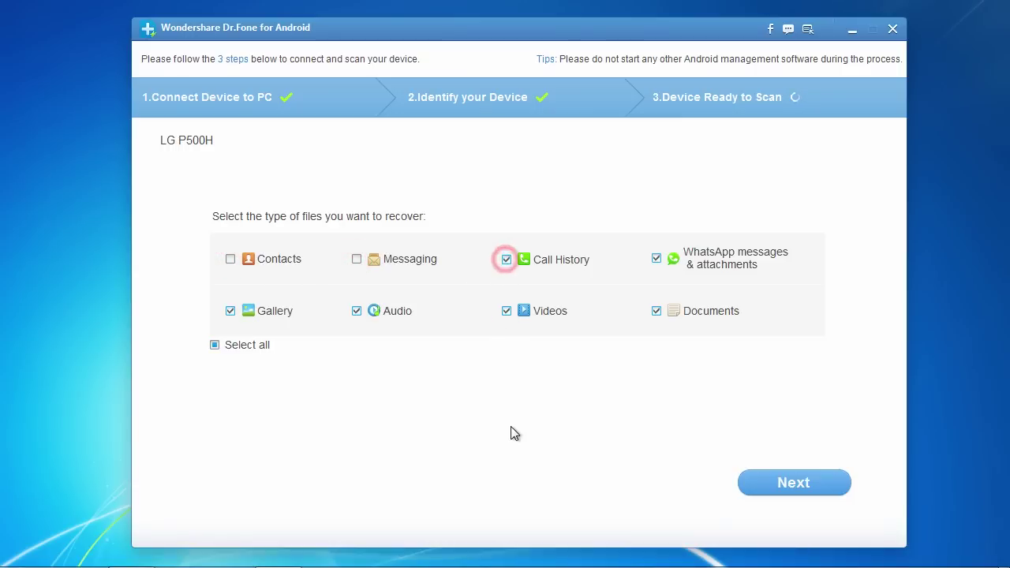
pyautogui.click(214, 344)
pyautogui.click(215, 346)
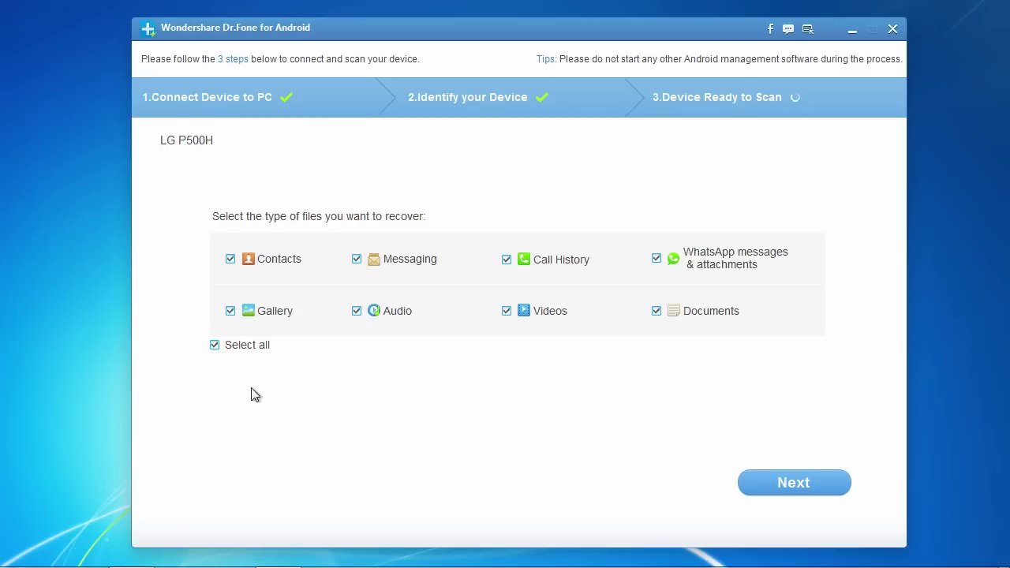
# Accept the selected file types and start a Standard Mode scan for deleted files only.
pyautogui.click(777, 484)
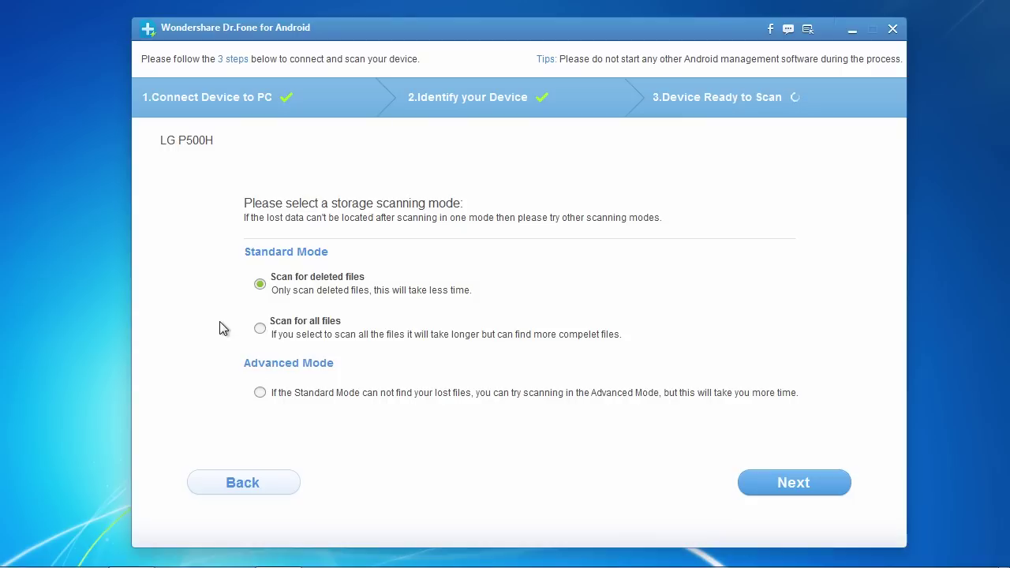
pyautogui.click(260, 330)
pyautogui.click(260, 287)
pyautogui.click(799, 482)
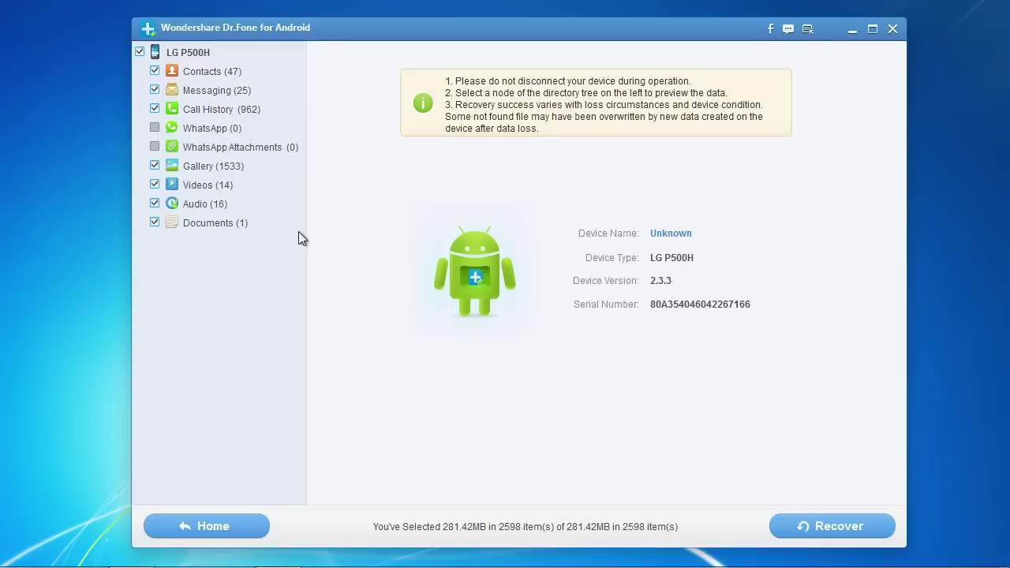
# Preview the scan results for contacts, gallery and videos.
pyautogui.click(202, 71)
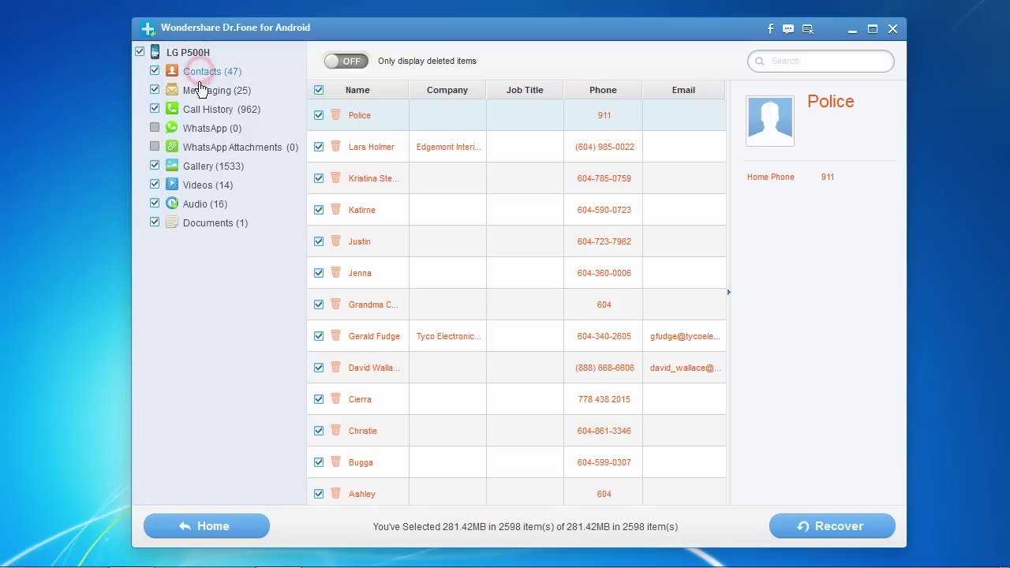
pyautogui.click(193, 167)
pyautogui.click(194, 185)
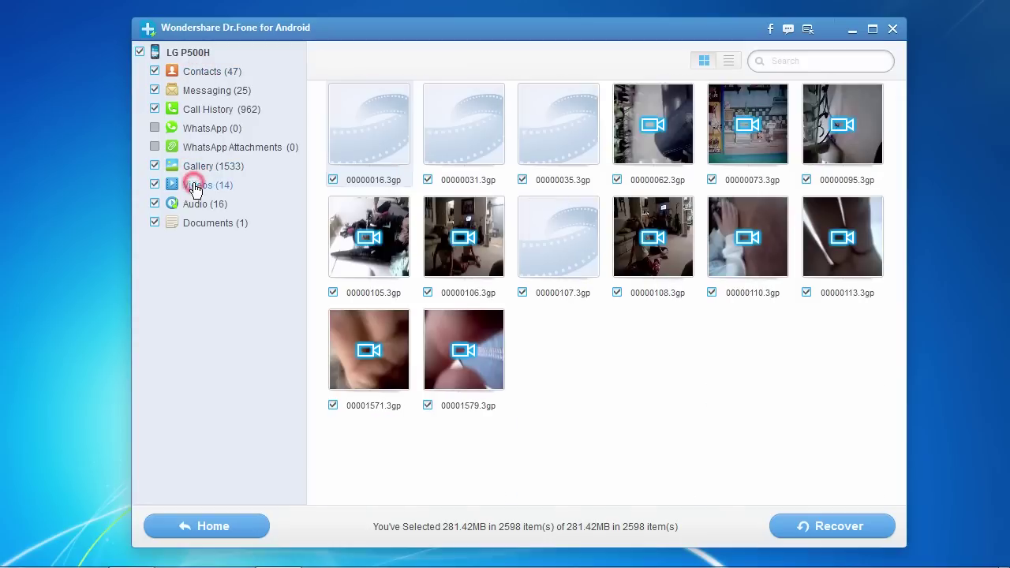
# Try excluding the Documents, Audio and Videos categories from the recovery, and include them again.
pyautogui.click(155, 223)
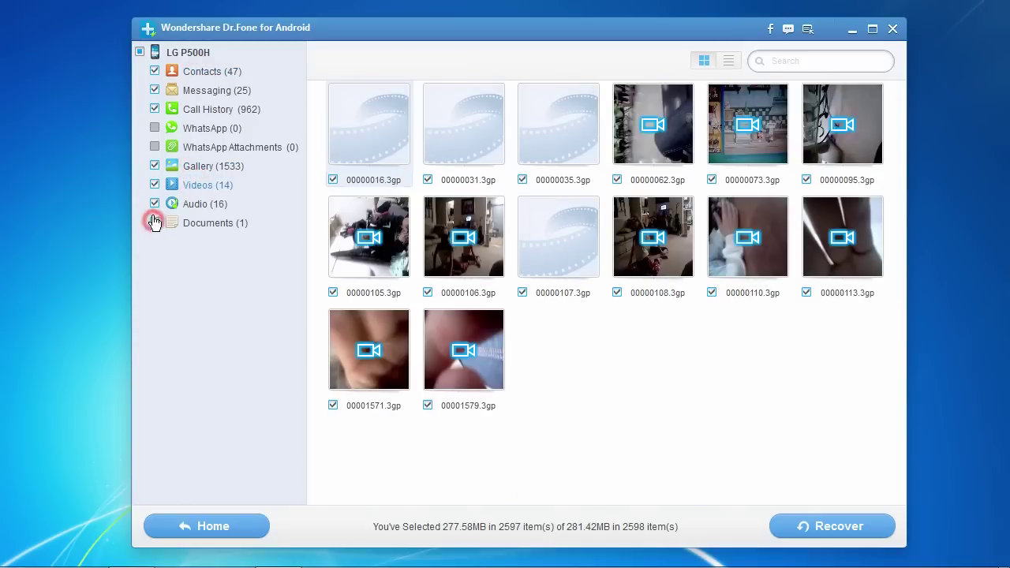
pyautogui.click(154, 204)
pyautogui.click(155, 185)
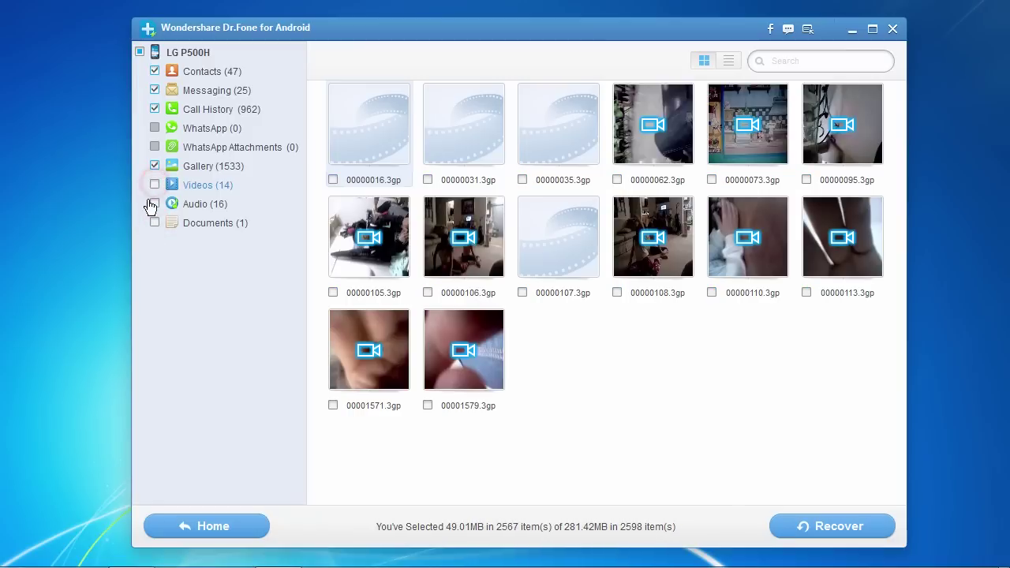
pyautogui.click(155, 185)
pyautogui.click(154, 204)
pyautogui.click(155, 223)
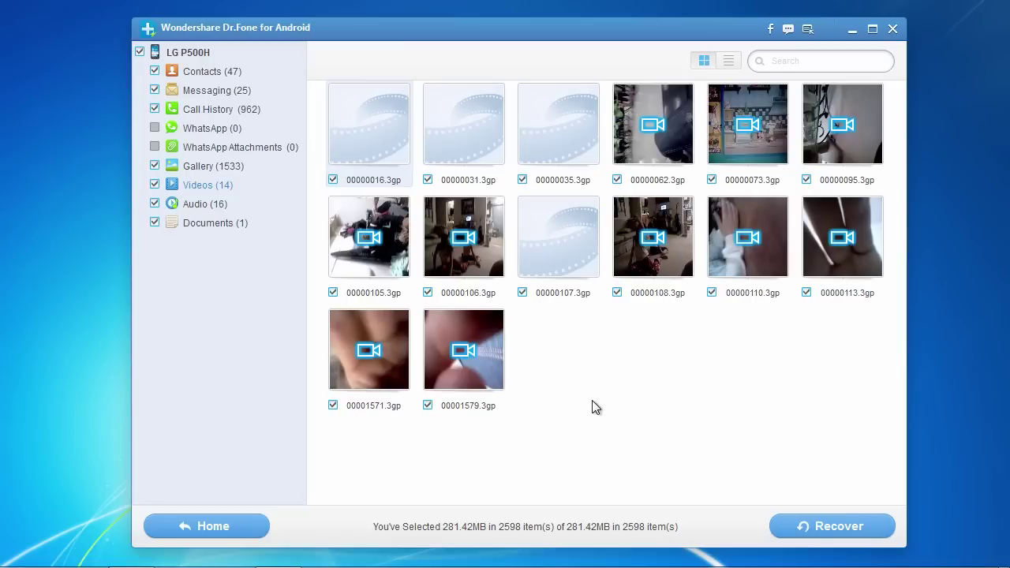
# Try excluding the videos 00000062.3gp, 00000073.3gp and 00000095.3gp, and reselect the whole Videos category.
pyautogui.click(616, 180)
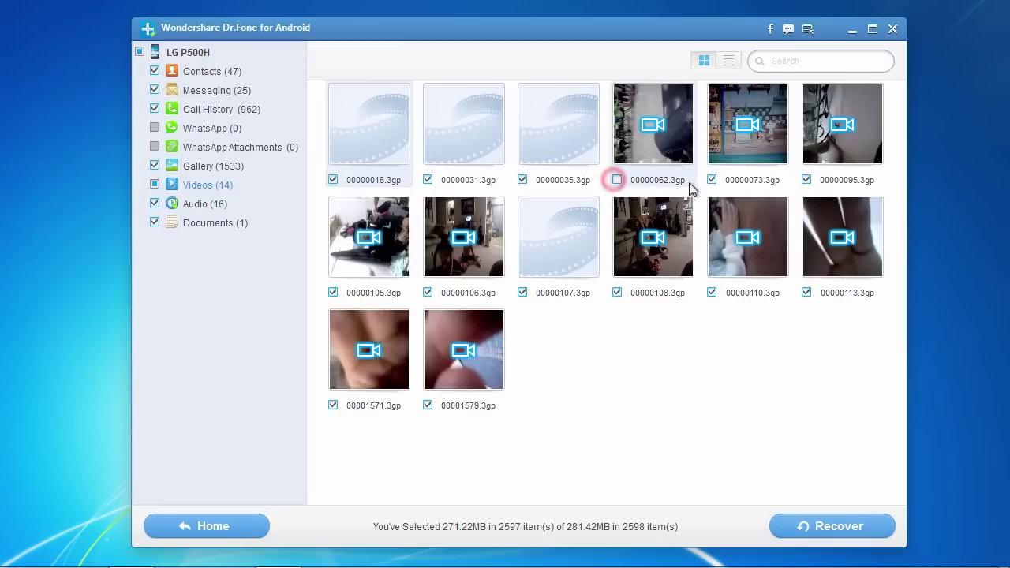
pyautogui.click(711, 180)
pyautogui.click(807, 180)
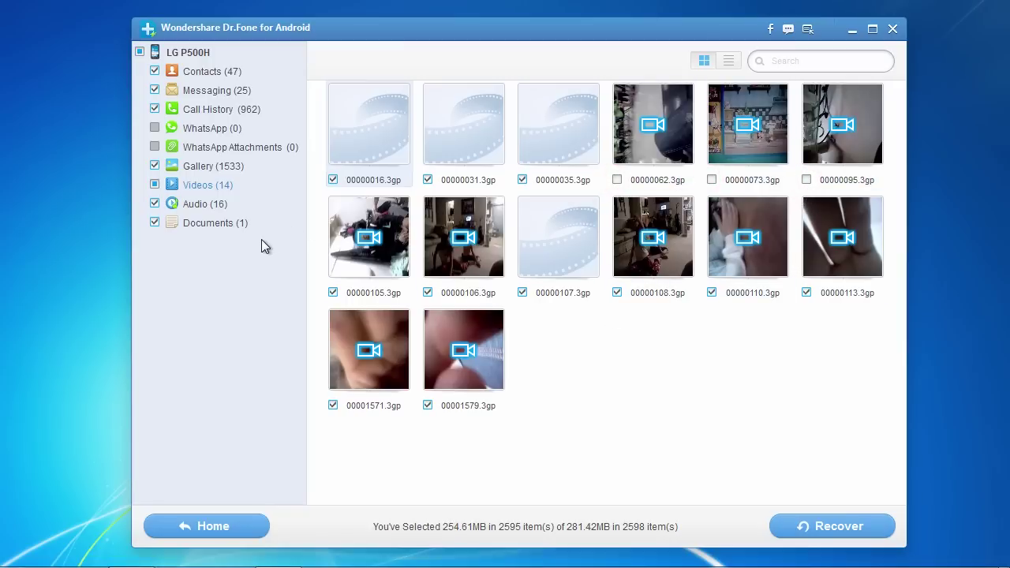
pyautogui.click(155, 184)
# Recover all selected items from the device to the suggested Documents folder.
pyautogui.click(828, 528)
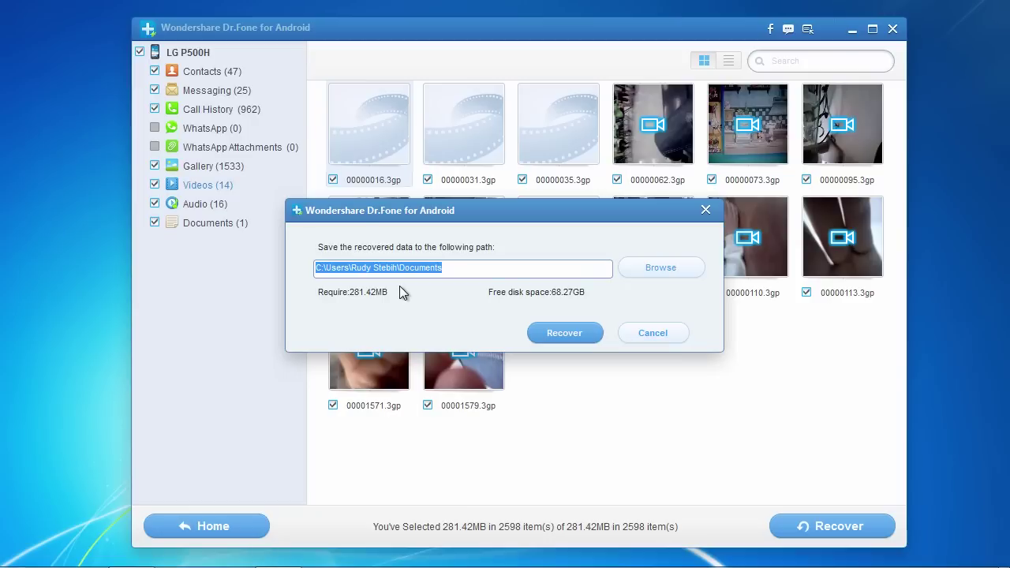
pyautogui.click(562, 334)
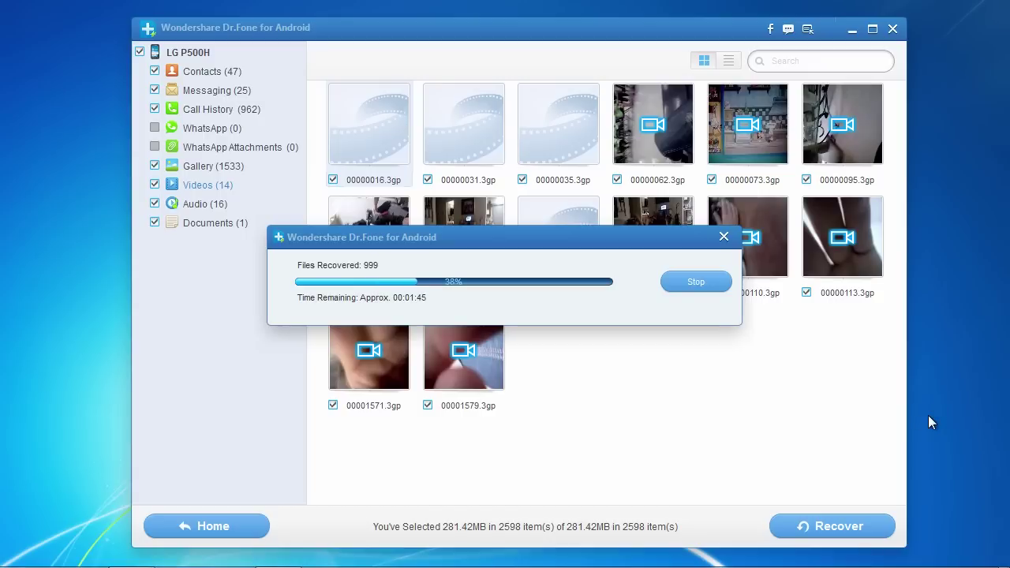
# Switch to Internet Explorer and review the Android Data Recovery article down to its download link.
pyautogui.hotkey('alt', 'Tab')
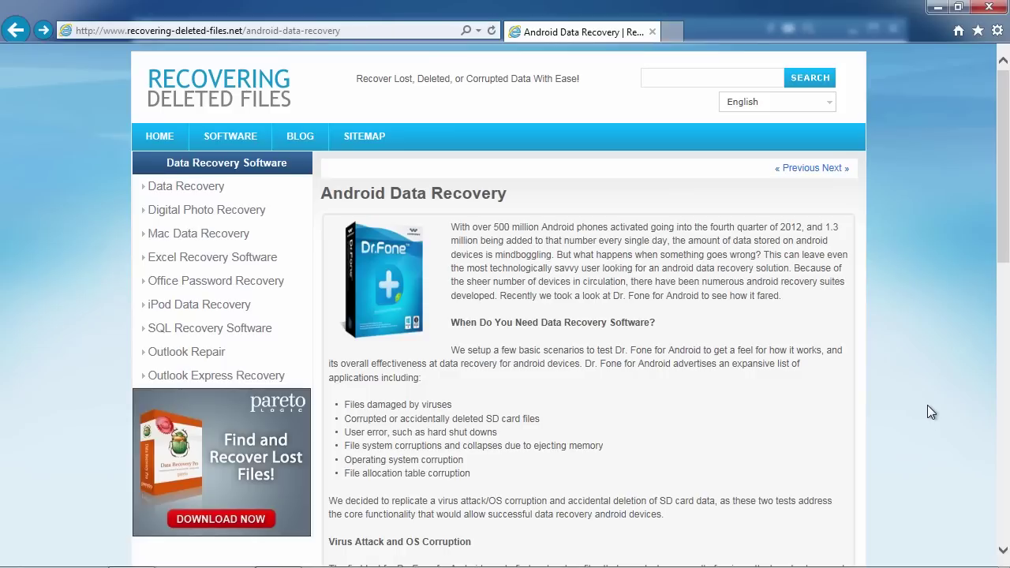
pyautogui.click(1004, 237)
pyautogui.moveTo(1005, 241); pyautogui.dragTo(1007, 322)
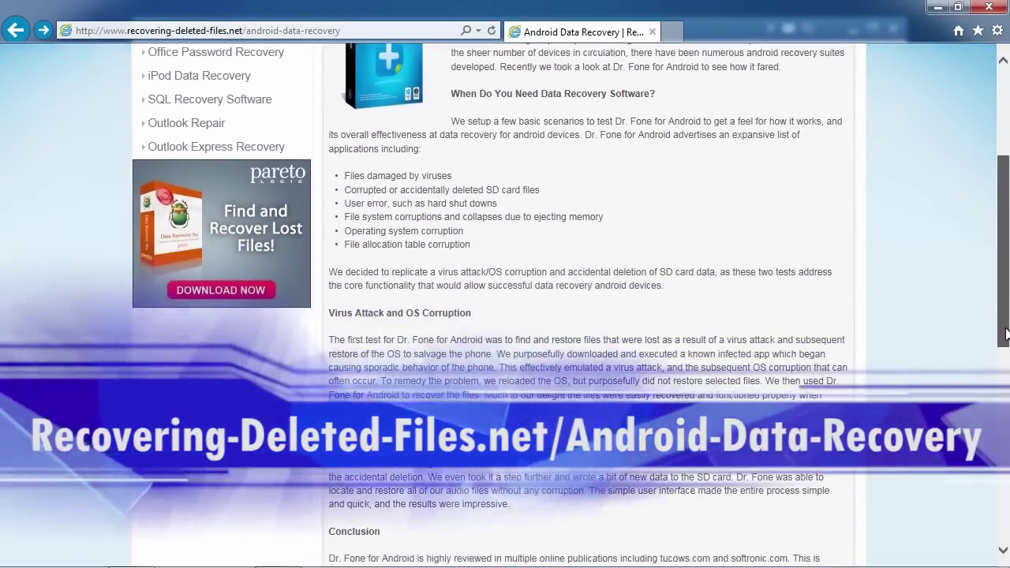
pyautogui.moveTo(1005, 335); pyautogui.dragTo(1000, 379)
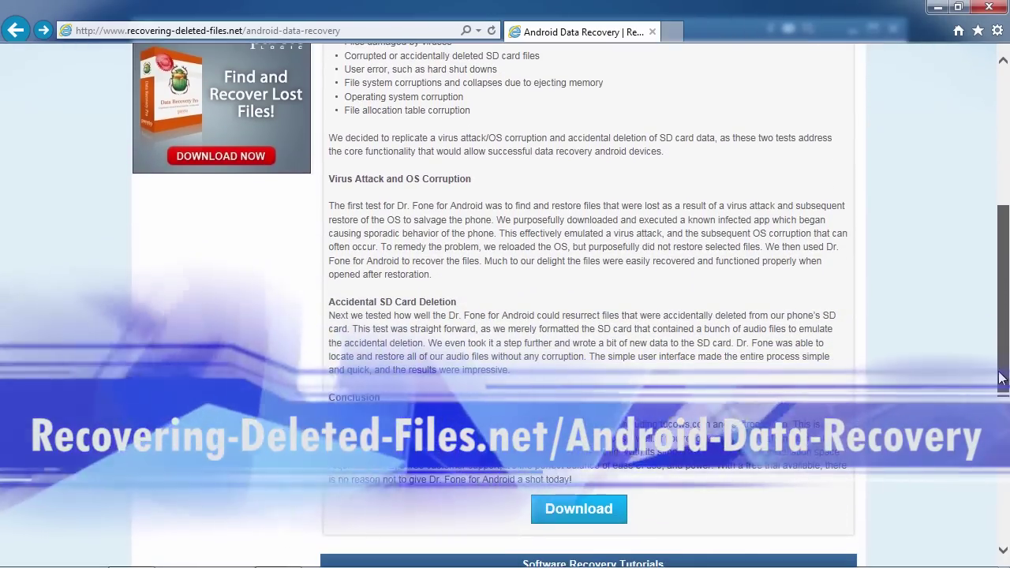